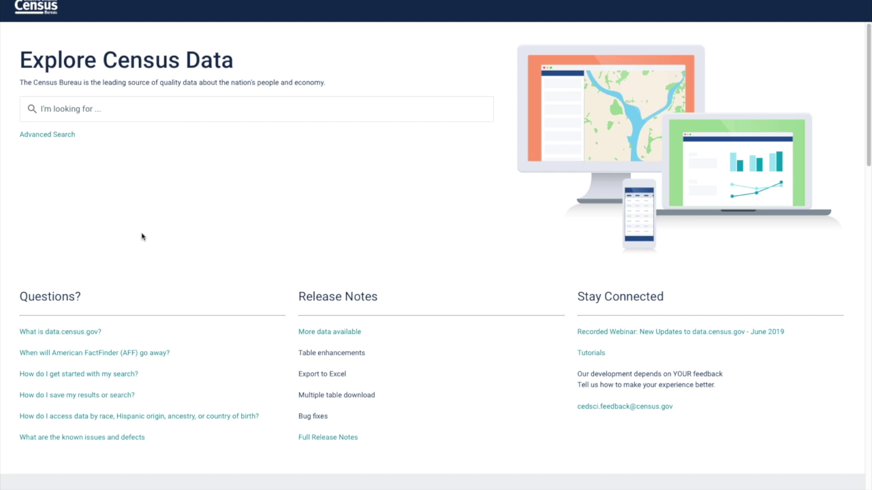
# Search data.census.gov for 'data profile bronx'
pyautogui.click(115, 109)
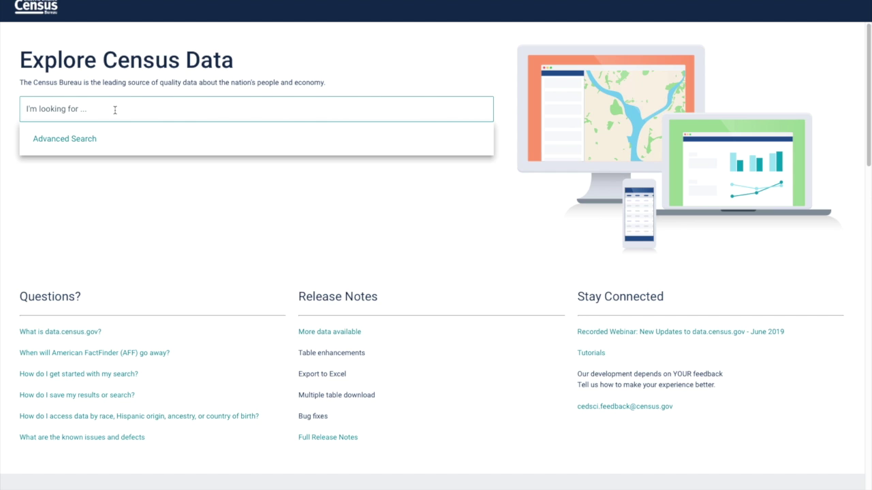
pyautogui.write('dat')
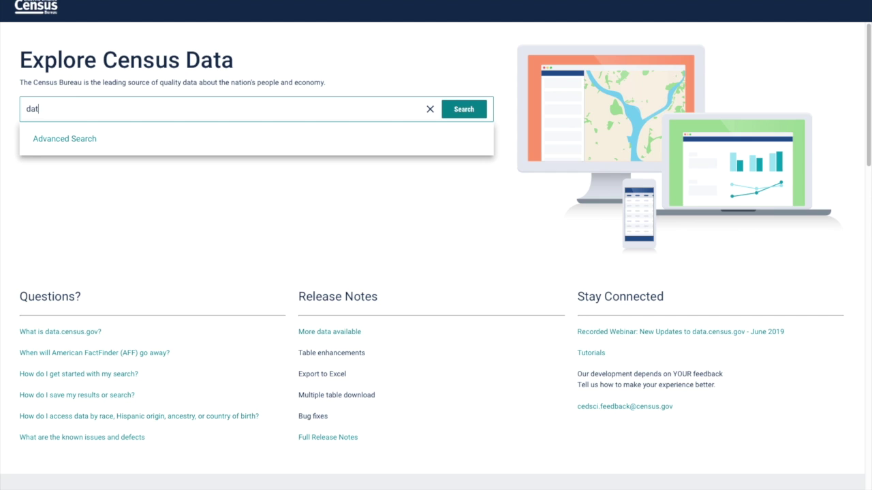
pyautogui.write('a profi')
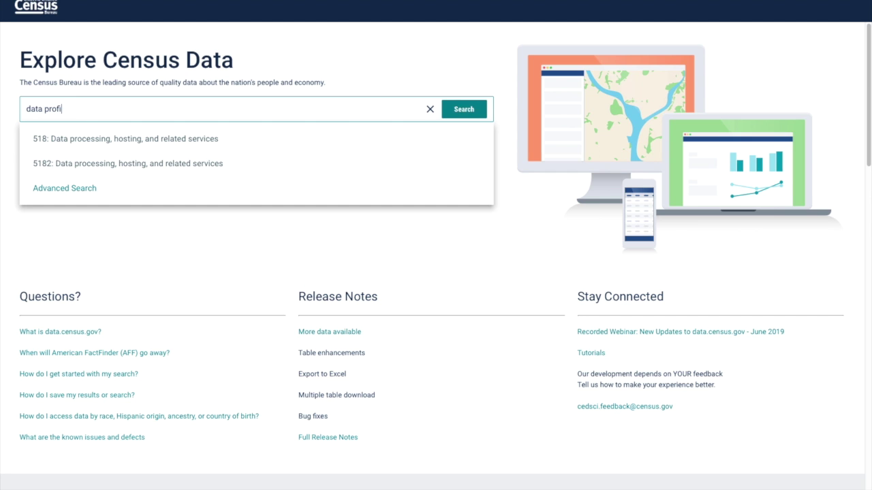
pyautogui.write('le')
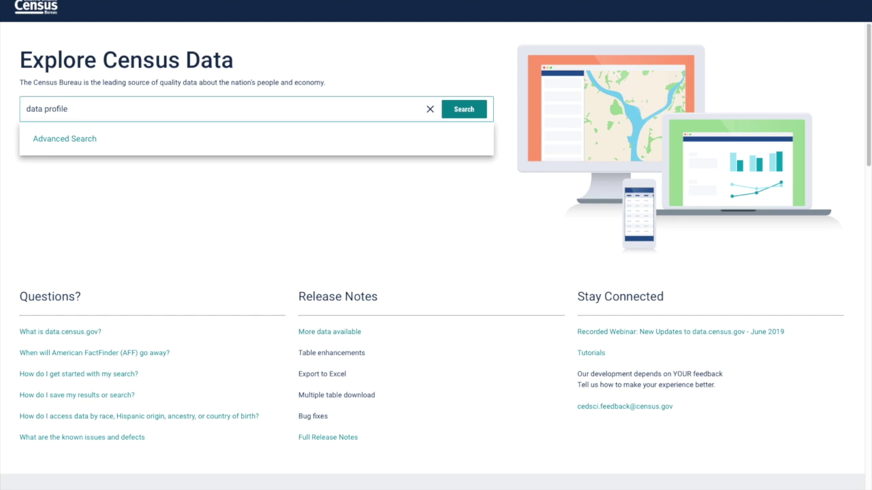
pyautogui.write('bronx')
pyautogui.click(471, 110)
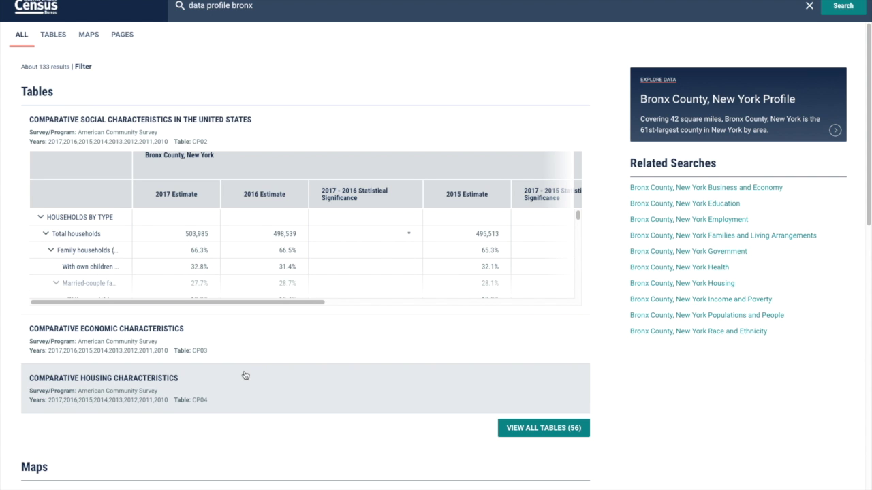
# Limit results to Tables and open the DP03 Selected Economic Characteristics table for Bronx
pyautogui.click(546, 428)
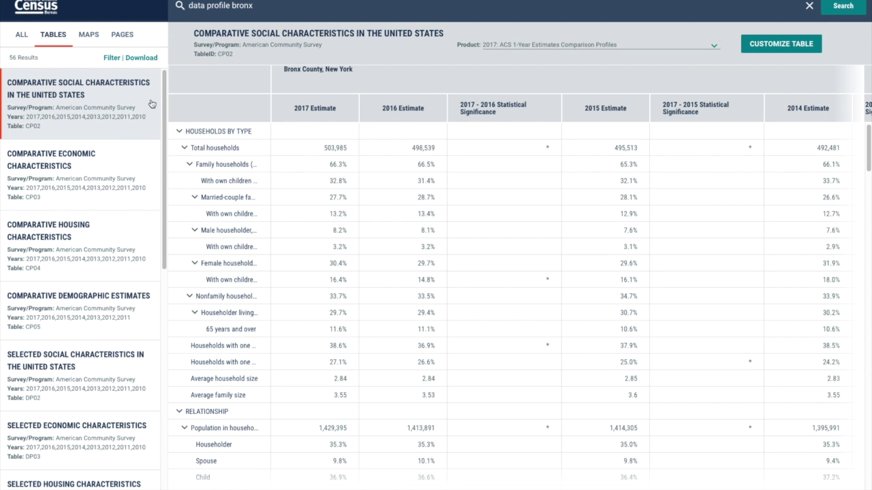
pyautogui.scroll(-1, 126, 102)
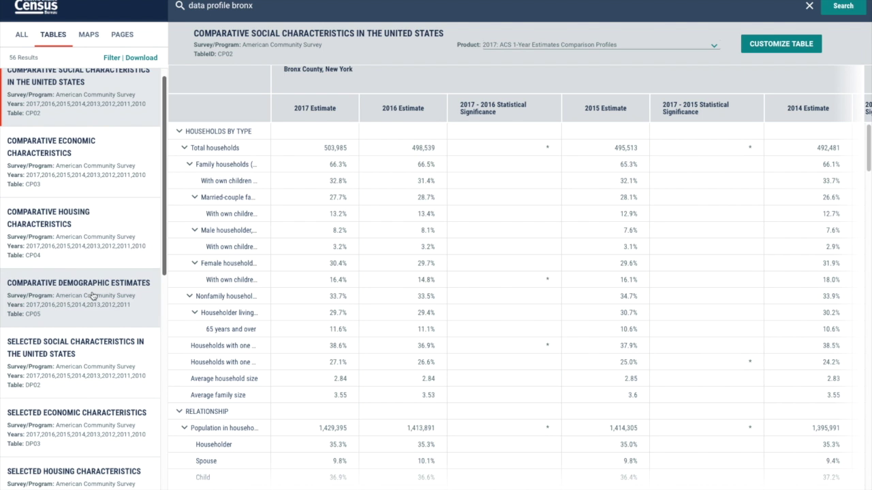
pyautogui.moveTo(166, 234); pyautogui.dragTo(151, 288)
pyautogui.scroll(-2, 151, 288)
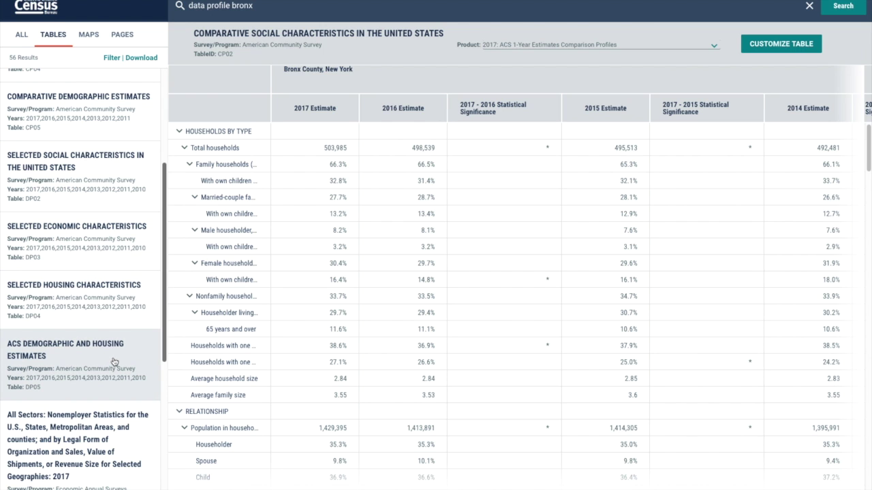
pyautogui.click(72, 248)
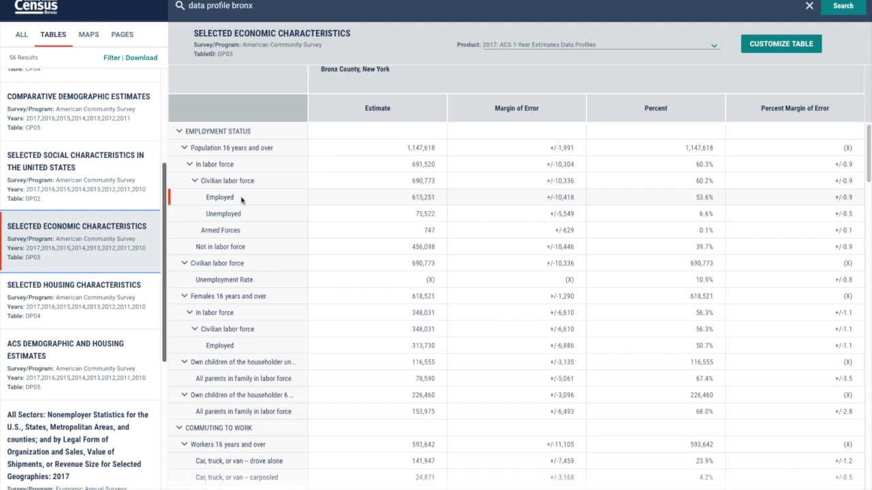
# Scroll through the Bronx County DP03 table and bring up Advanced Filters
pyautogui.scroll(-2, 241, 199)
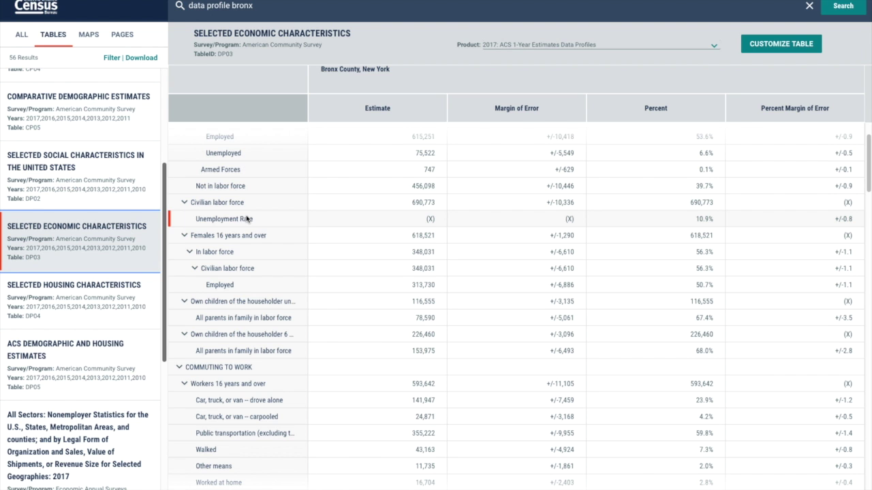
pyautogui.click(112, 57)
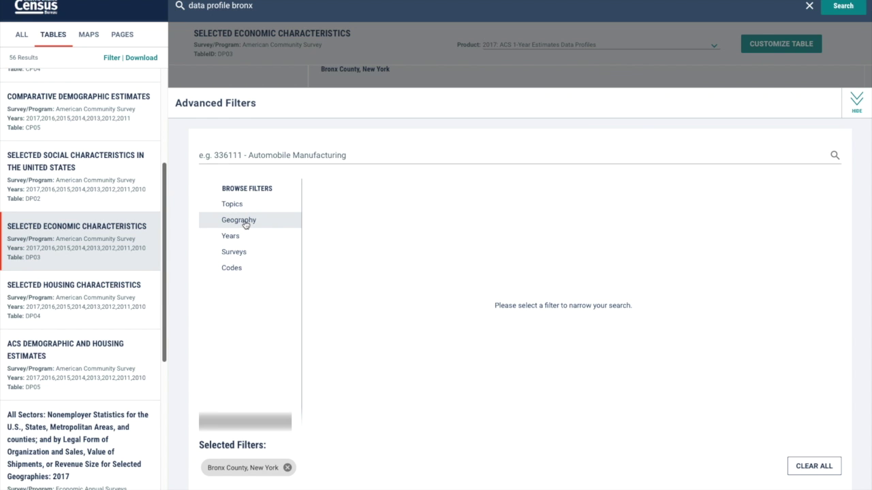
# Add Kings, New York and Nassau counties of New York as County geography filters
pyautogui.click(246, 224)
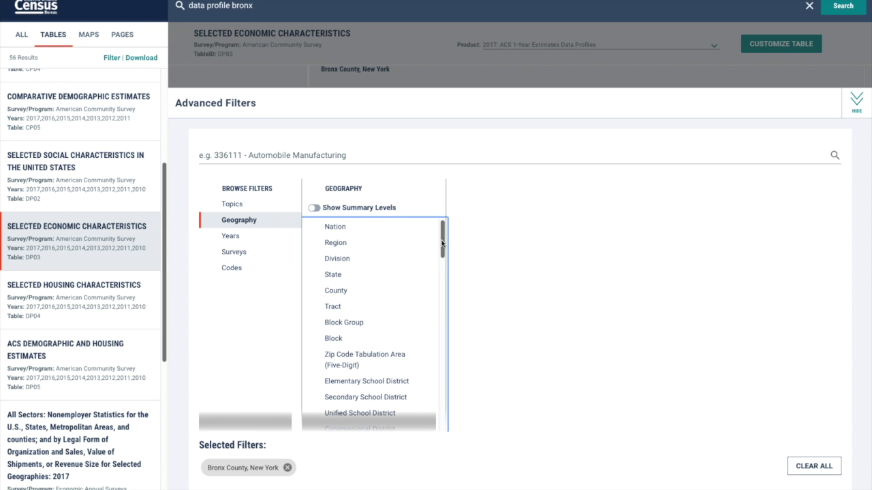
pyautogui.scroll(-1, 443, 239)
pyautogui.click(350, 271)
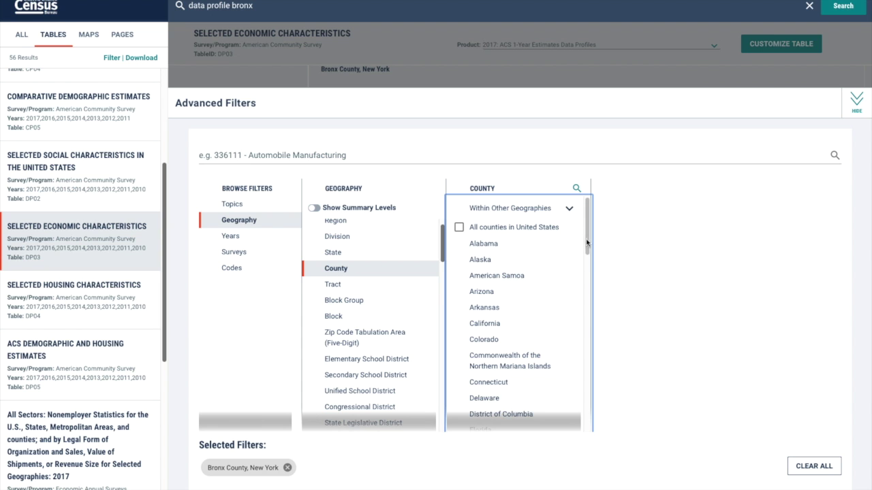
pyautogui.moveTo(586, 240); pyautogui.dragTo(581, 348)
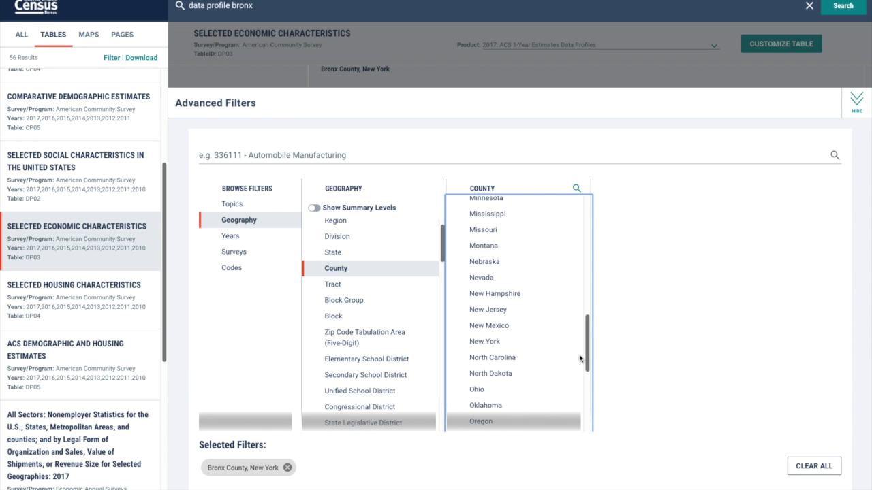
pyautogui.click(503, 343)
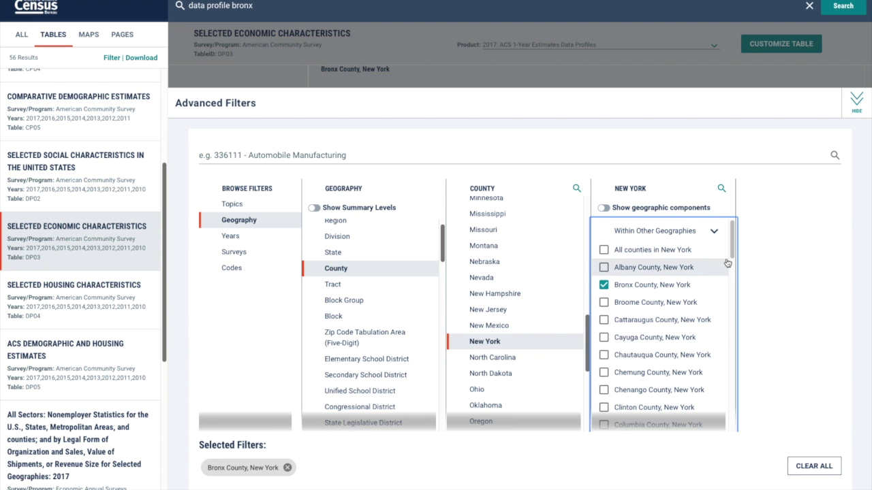
pyautogui.moveTo(731, 247); pyautogui.dragTo(731, 250)
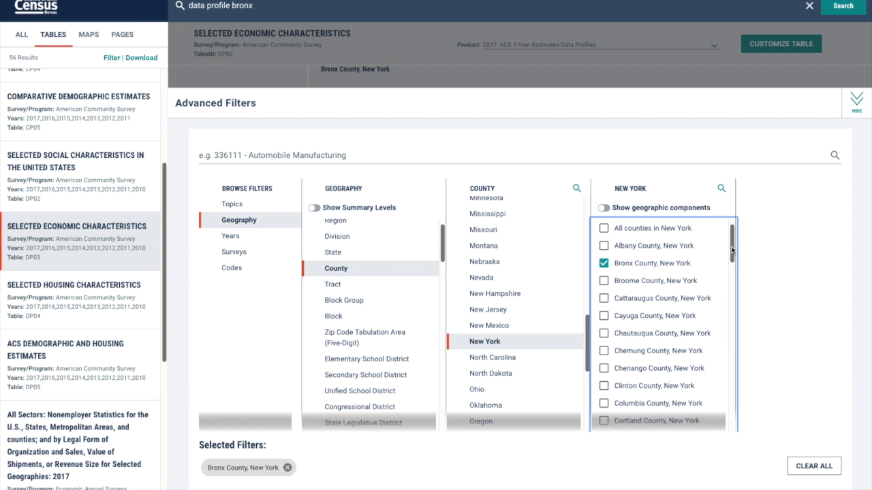
pyautogui.moveTo(732, 249)
pyautogui.mouseDown()
pyautogui.moveTo(734, 351)
pyautogui.moveTo(733, 320)
pyautogui.mouseUp()
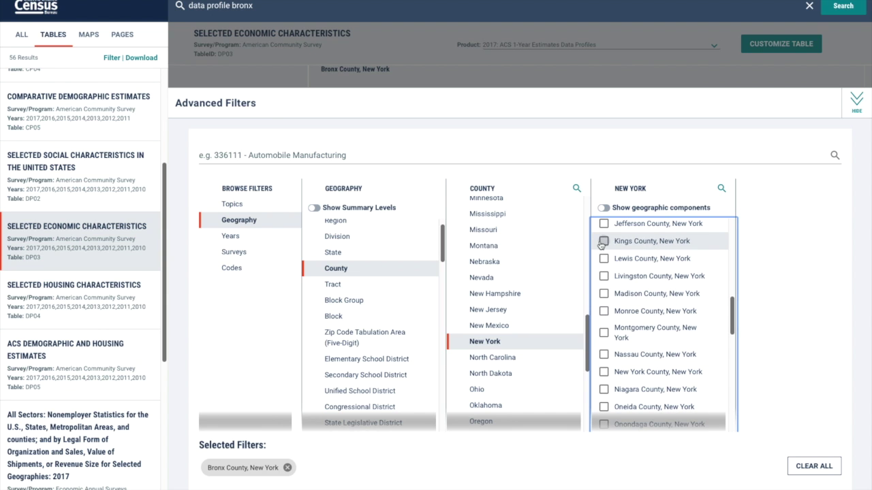
pyautogui.click(603, 242)
pyautogui.click(606, 373)
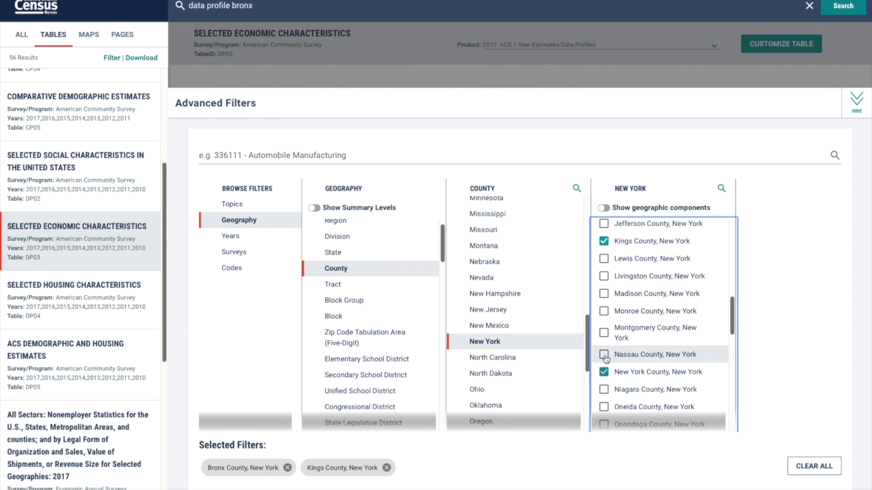
pyautogui.click(604, 354)
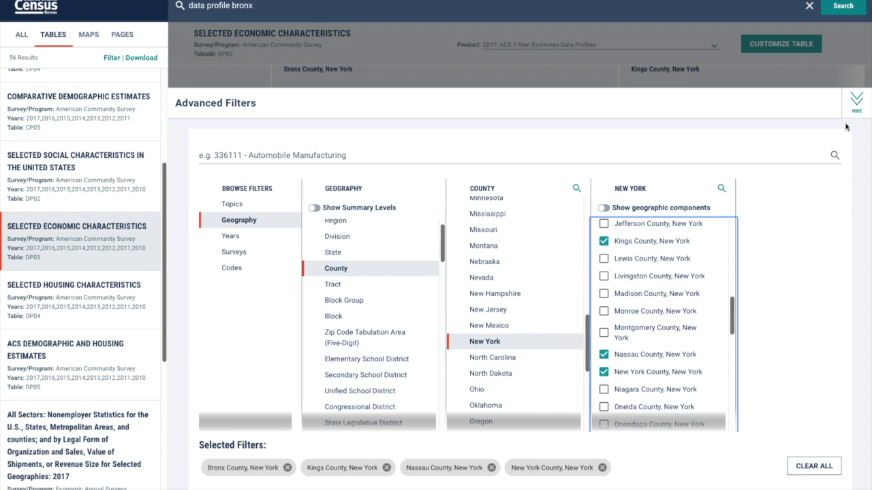
# Hide filters, review the counties' DP03 figures side by side, then load the CP05 table
pyautogui.click(857, 102)
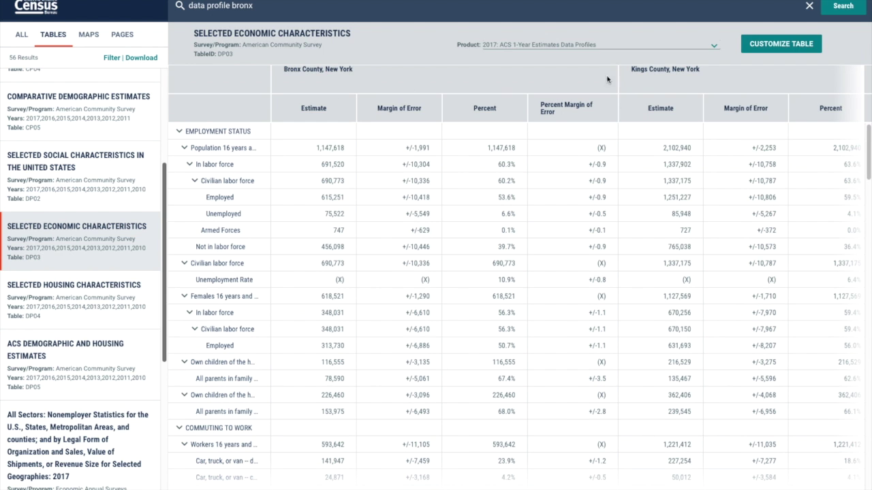
pyautogui.hscroll(5, 315, 488)
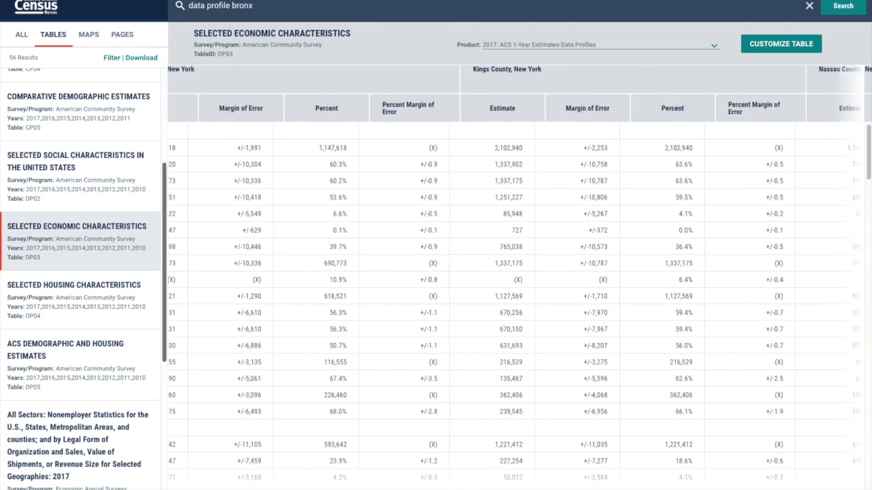
pyautogui.hscroll(-5, 315, 488)
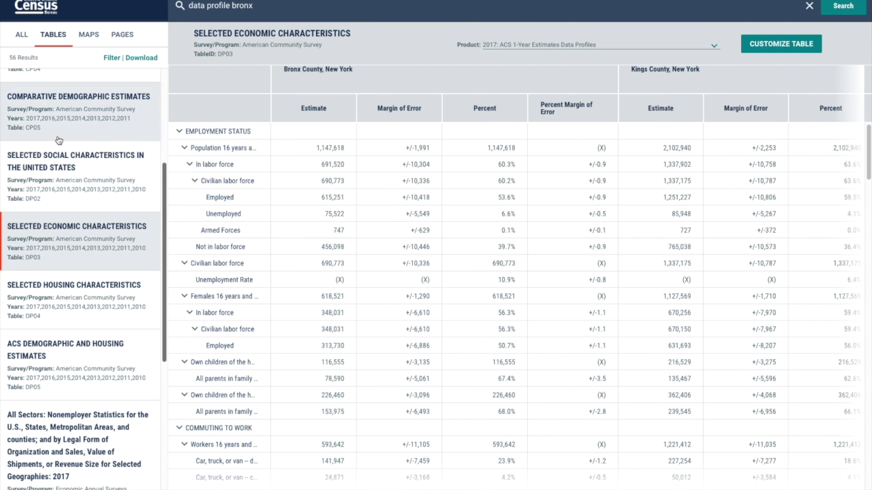
pyautogui.click(76, 120)
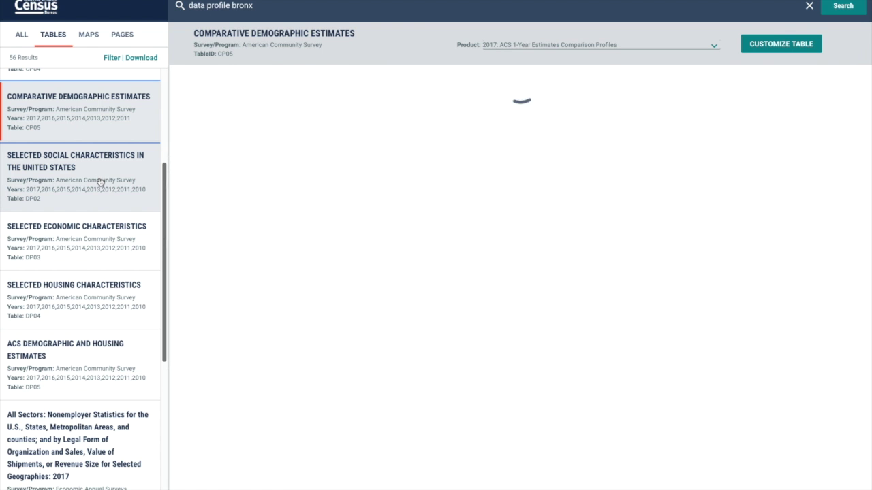